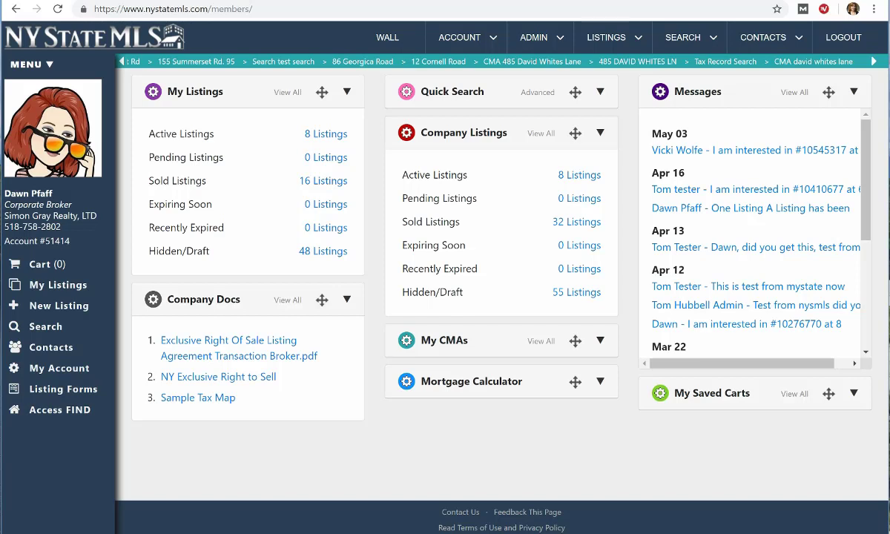
Go to Client CMAs from the CONTACTS menu to list the saved CMAs
left_click(758, 36)
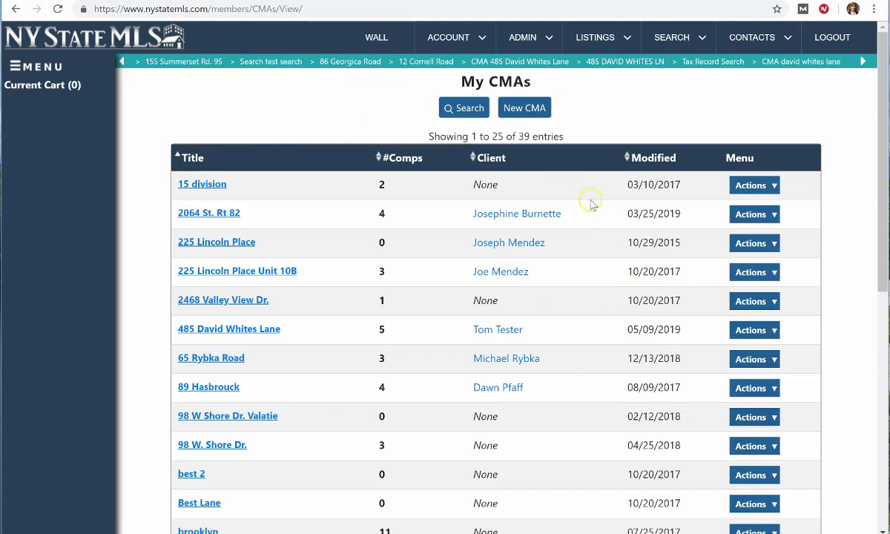
left_click(466, 110)
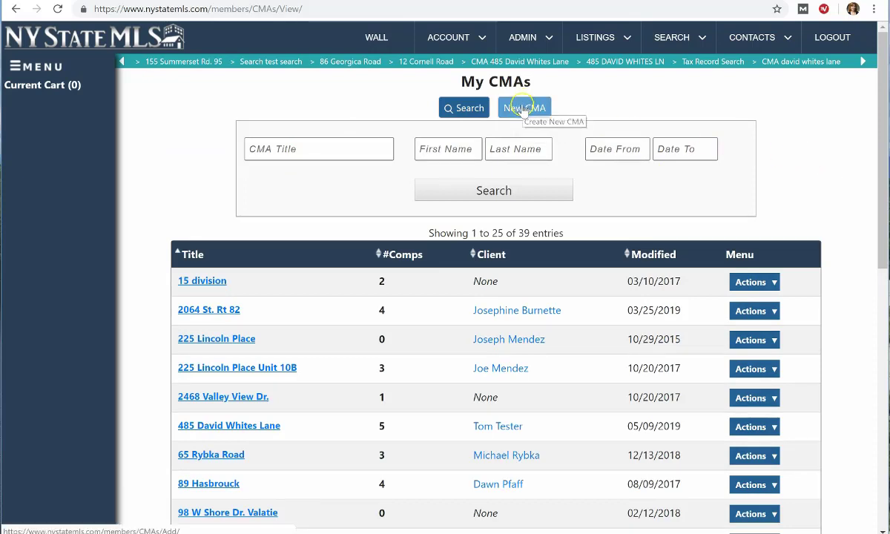
left_click(472, 115)
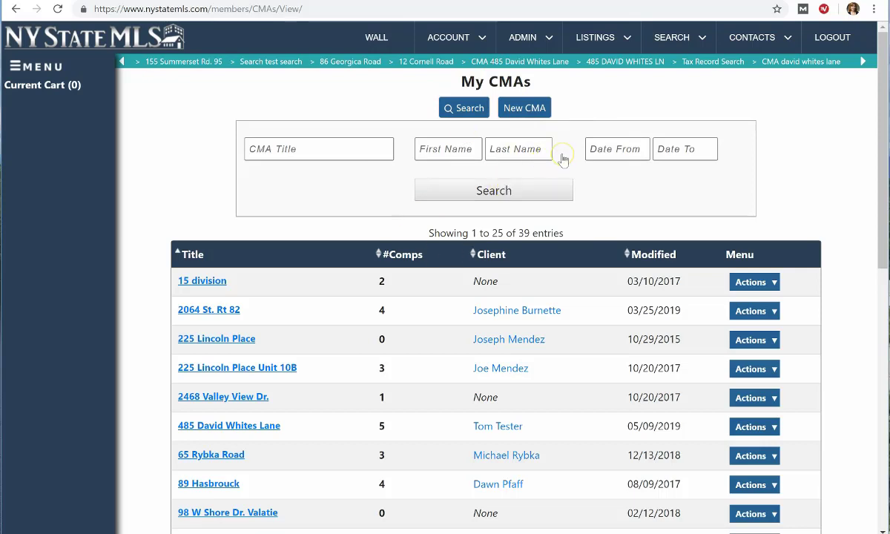
left_click(636, 65)
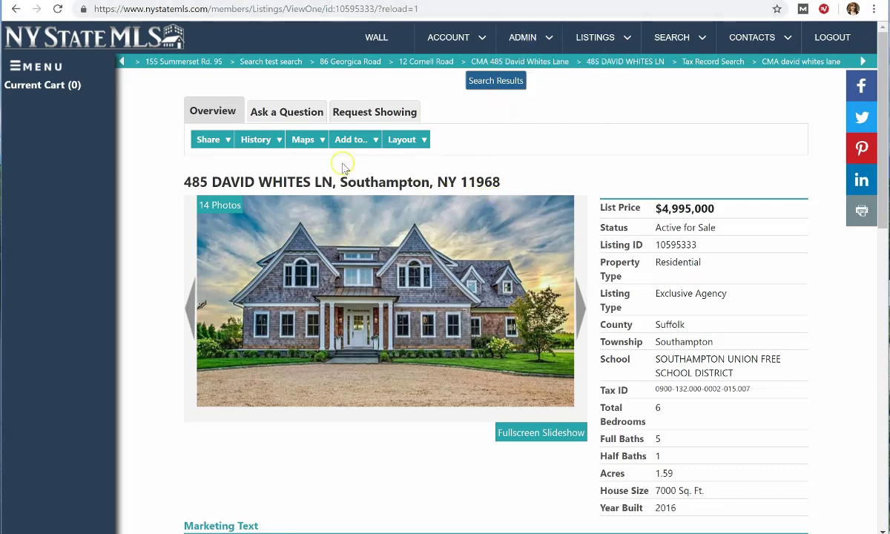
left_click(365, 145)
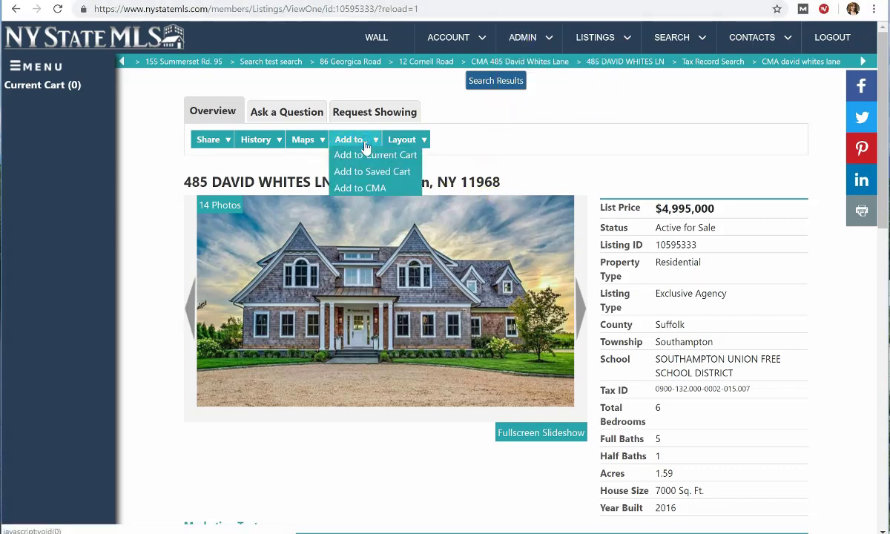
left_click(359, 187)
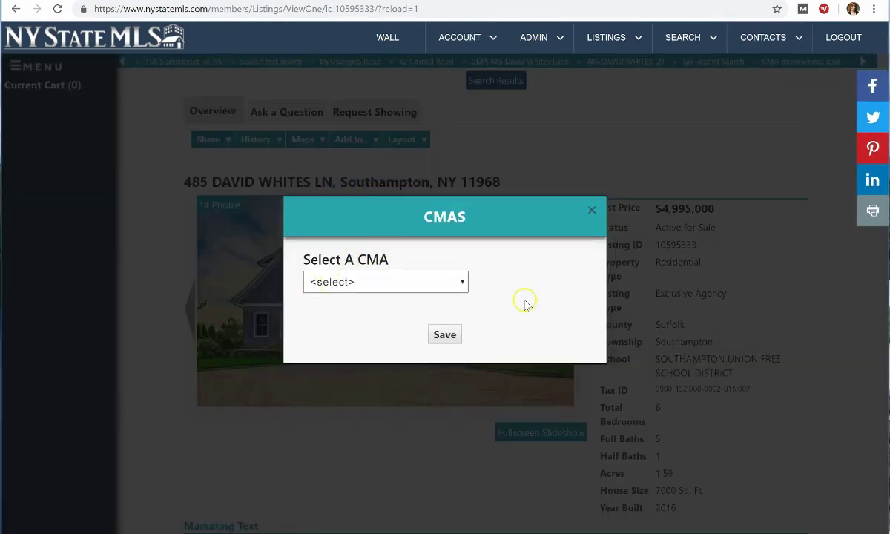
left_click(463, 287)
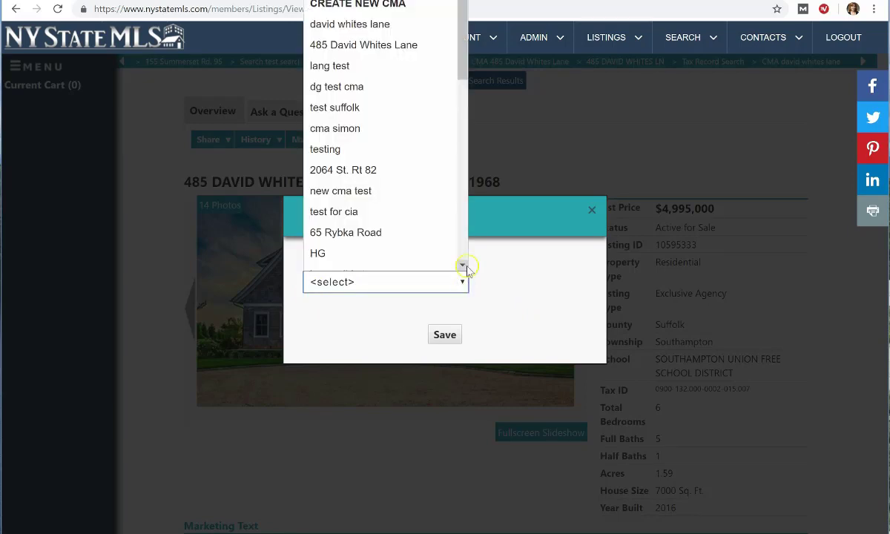
left_click(427, 4)
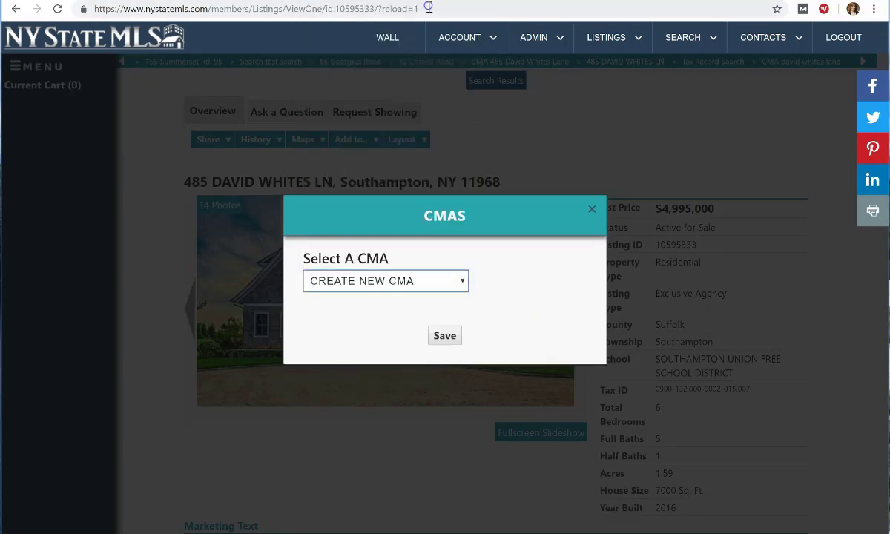
left_click(350, 301)
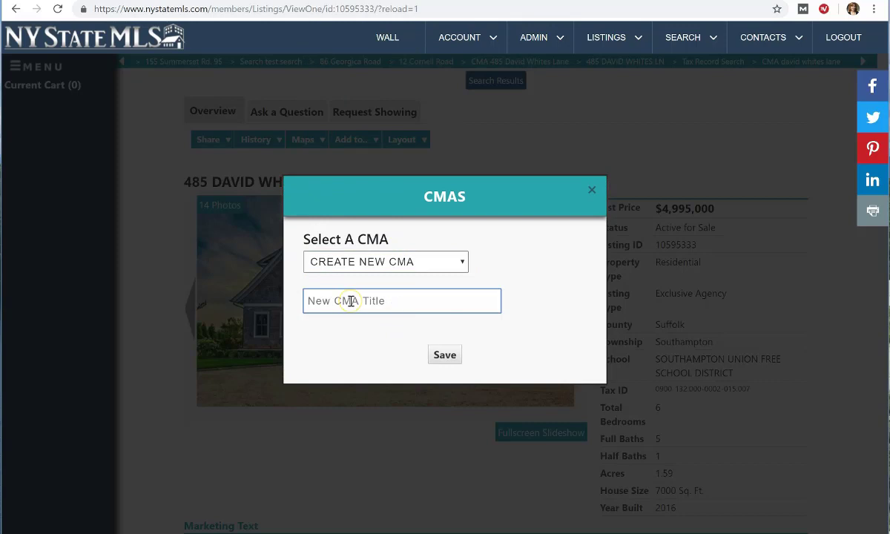
type("southampton test cma")
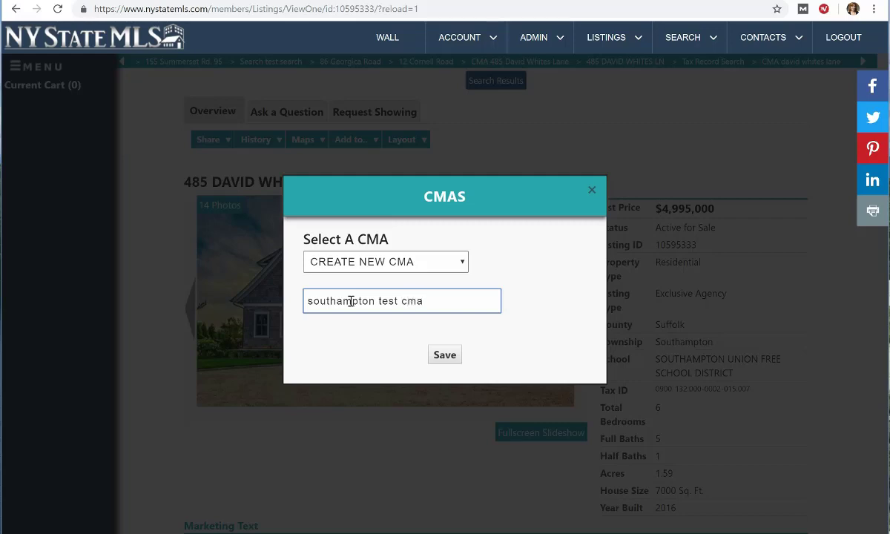
left_click(451, 360)
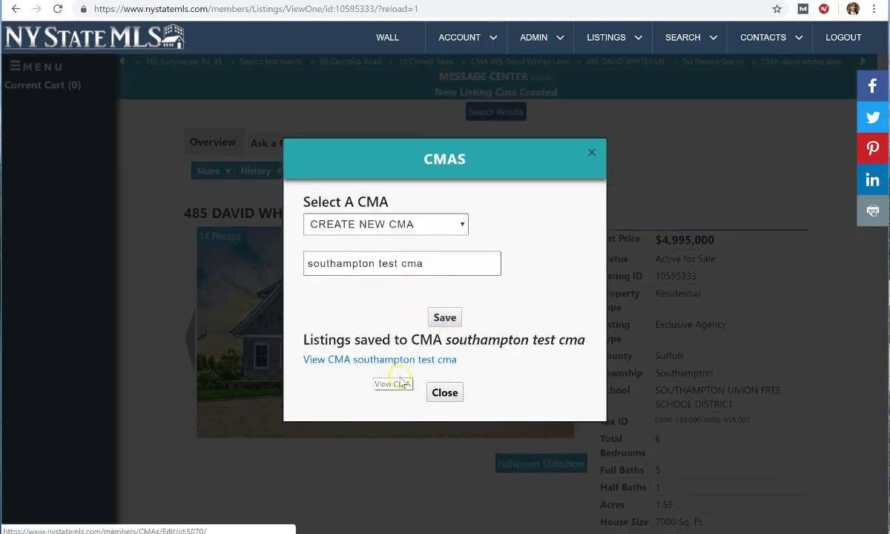
left_click(459, 399)
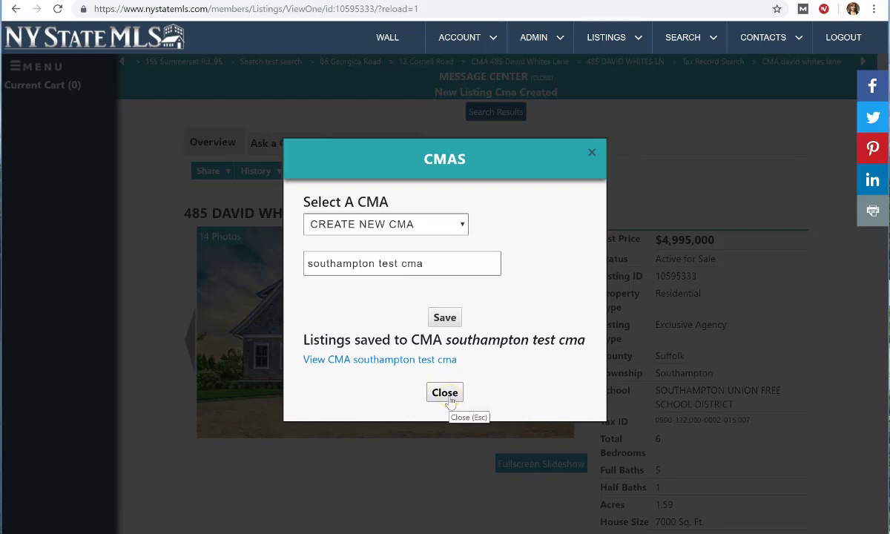
left_click(449, 399)
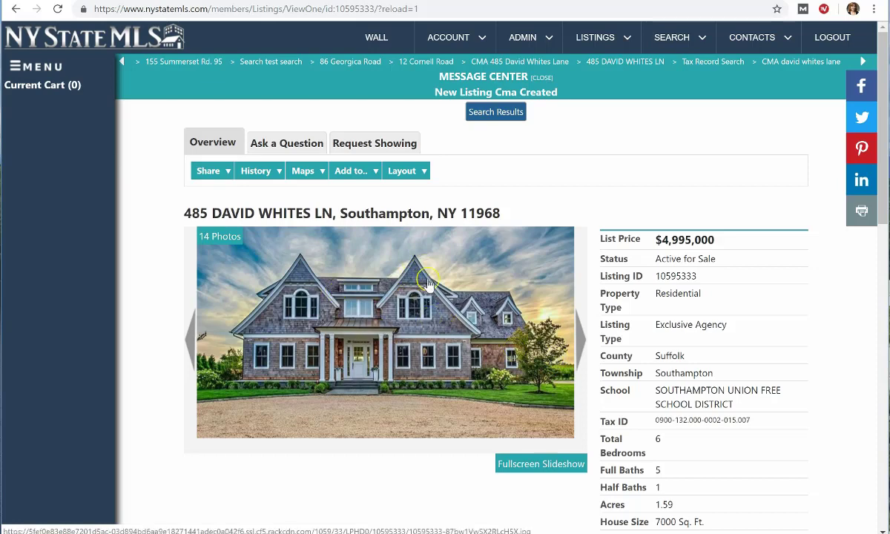
Start a listing search for Suffolk County with a price range of 3m to 6m
left_click(672, 37)
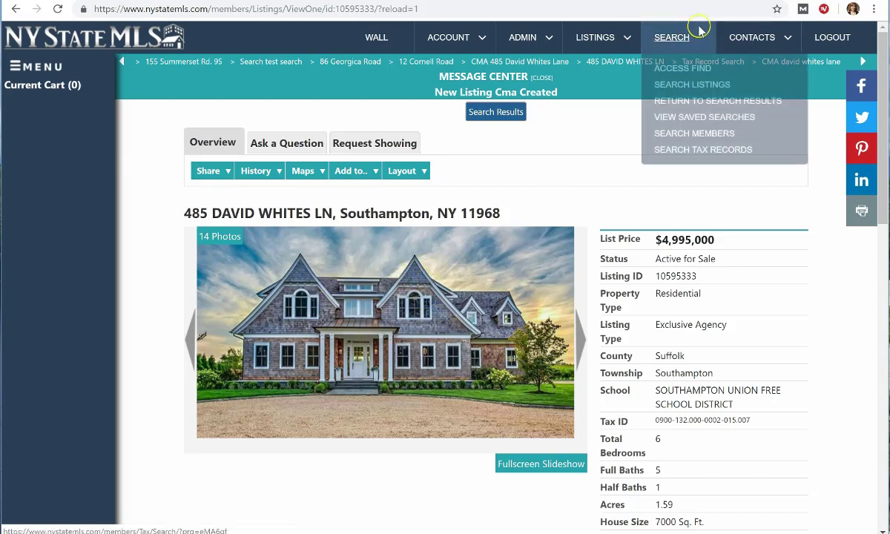
left_click(682, 83)
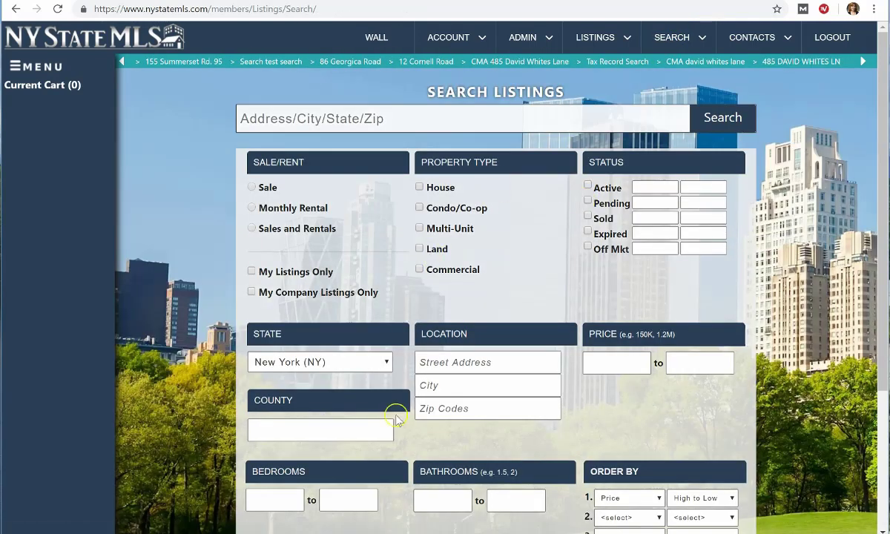
left_click(368, 436)
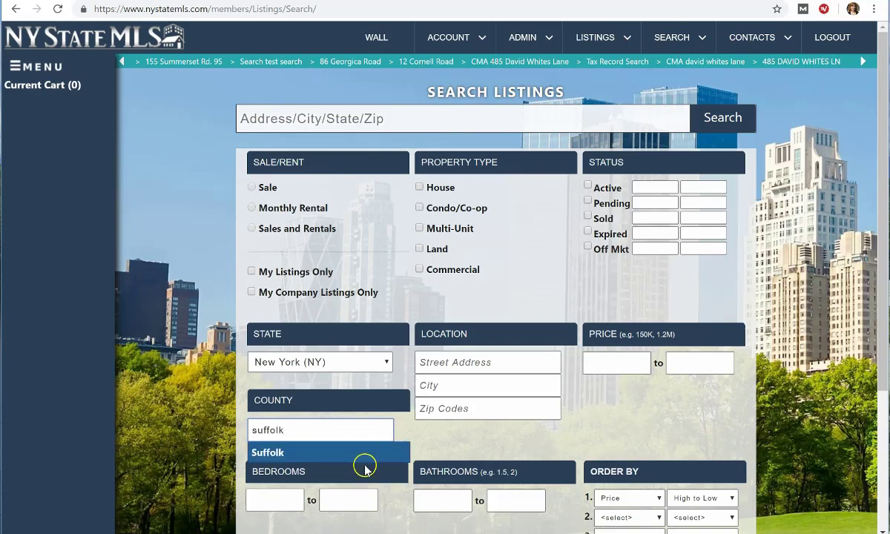
left_click(365, 456)
left_click(624, 361)
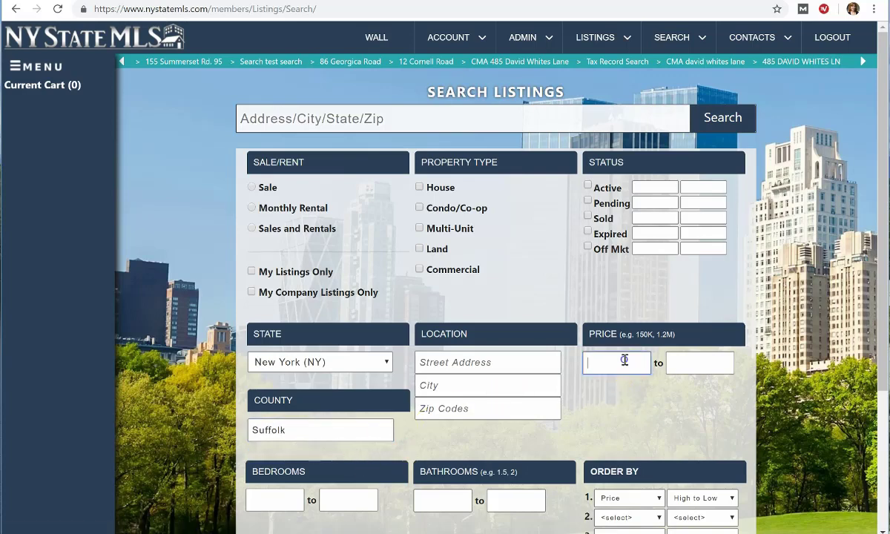
type("3m")
key("Tab")
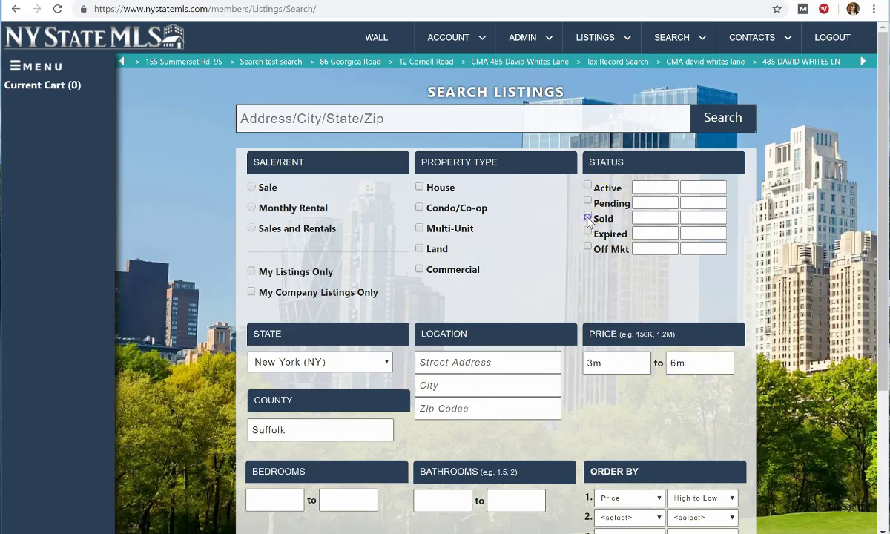
Limit the search to listings sold since 05/09/2018 and run it
left_click(588, 216)
left_click(766, 316)
left_click(676, 217)
key("BackSpace")
type("8")
left_click(538, 261)
scroll(556, 338, "down", 2)
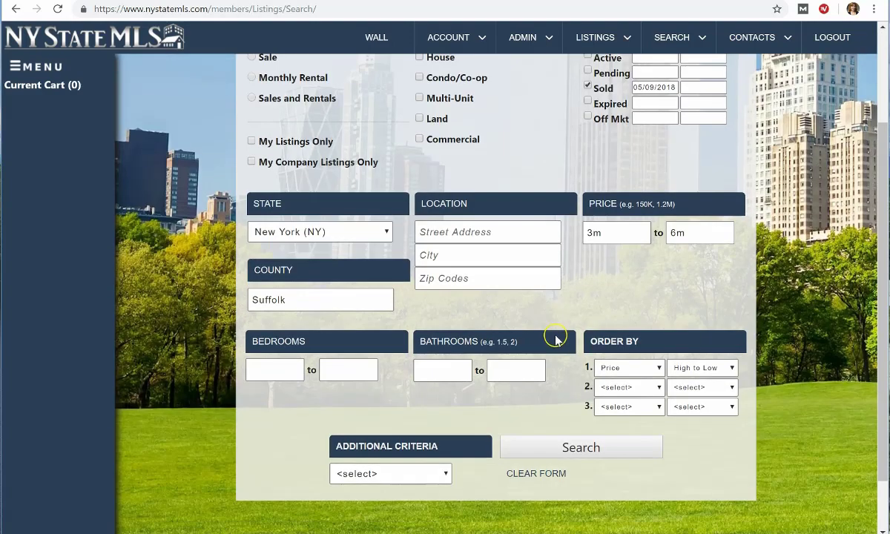
left_click(564, 448)
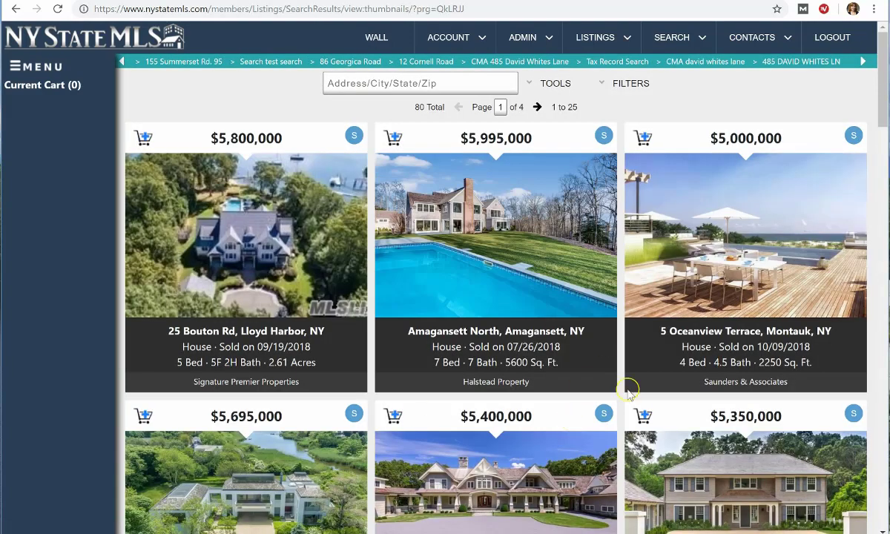
left_click(628, 393)
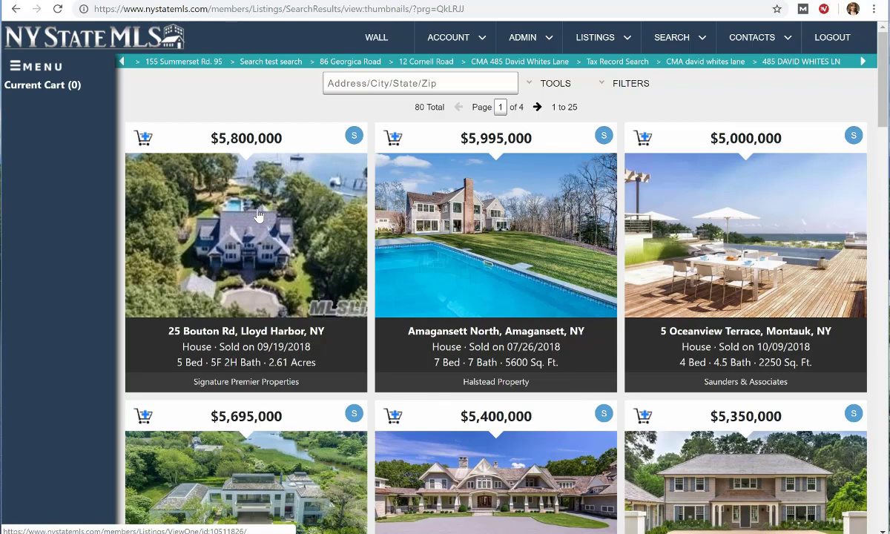
left_click(143, 137)
left_click(392, 139)
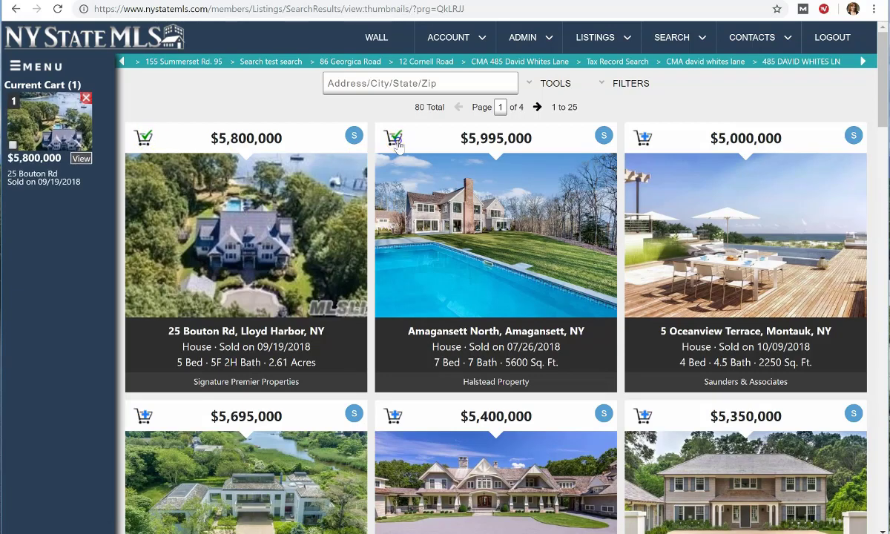
left_click(642, 137)
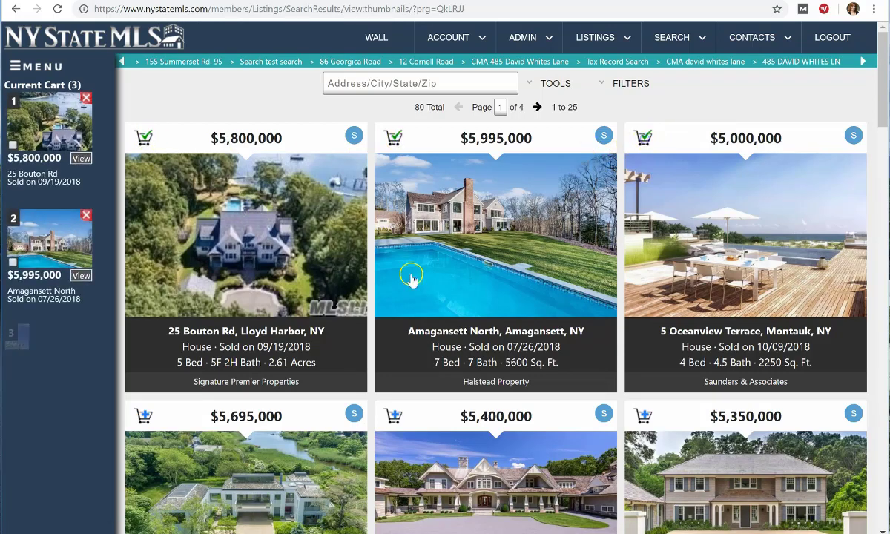
left_click(143, 418)
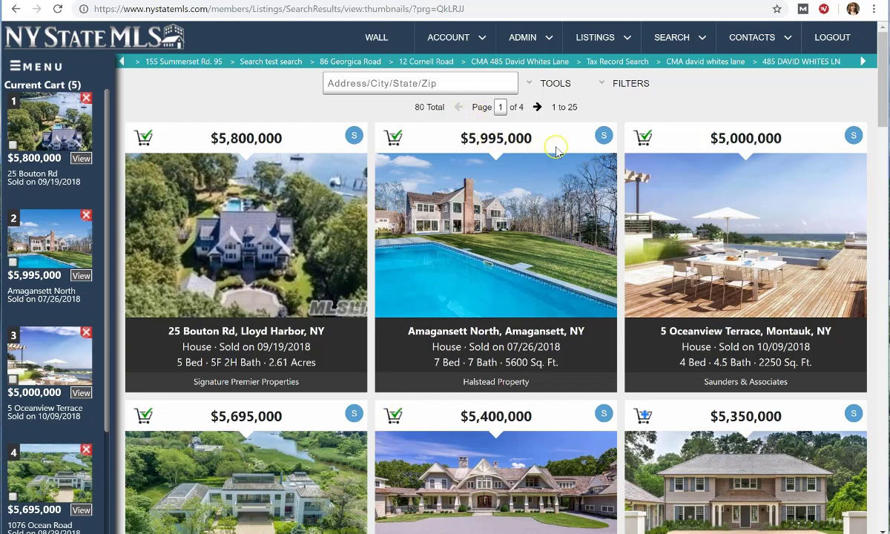
left_click(631, 85)
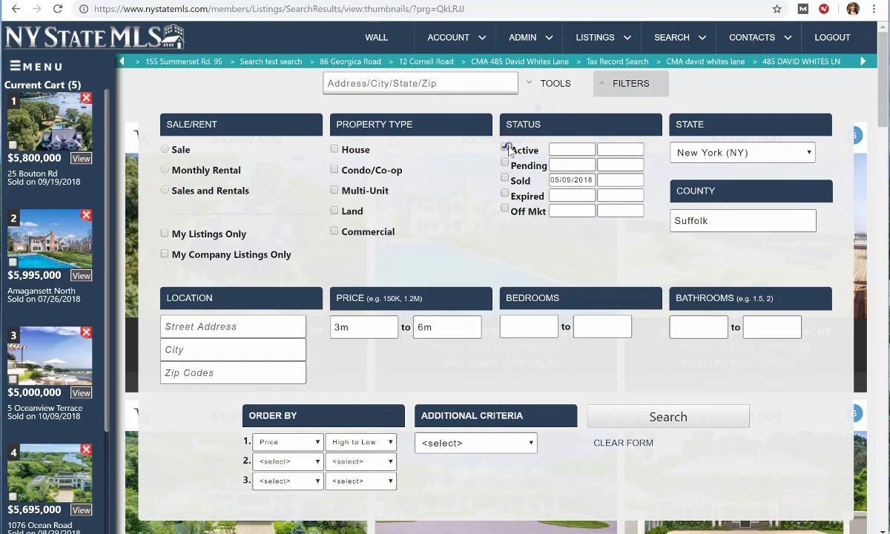
Search active listings and add 126 Dune Road and 475 David Whites Ln to the cart
left_click(568, 151)
left_click(504, 163)
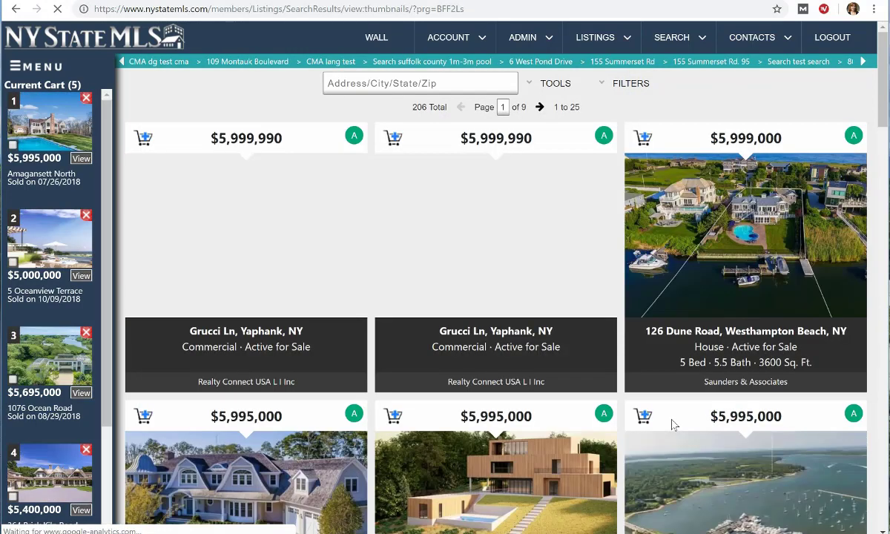
left_click(642, 138)
left_click(143, 416)
scroll(366, 448, "down", 4)
scroll(365, 449, "down", 1)
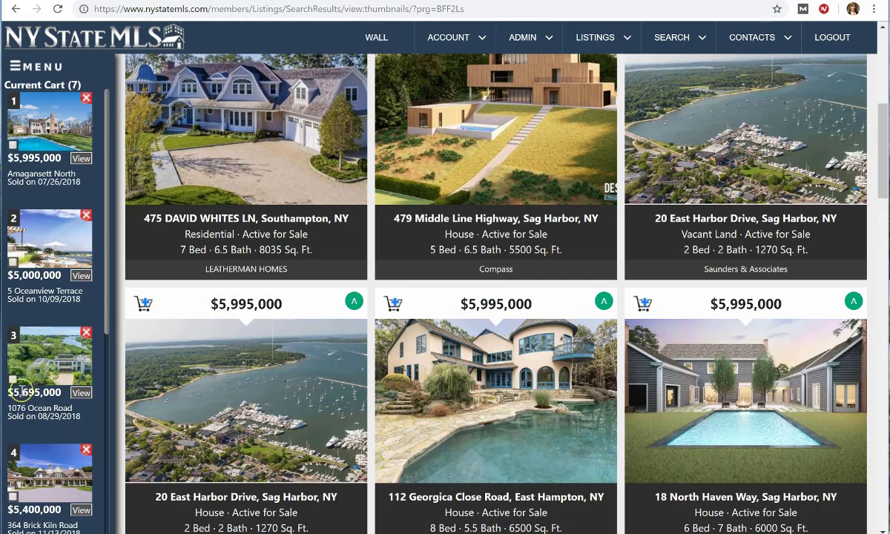
Save the cart's All Listings (7) into the 'southampton test cma' CMA
left_click(23, 72)
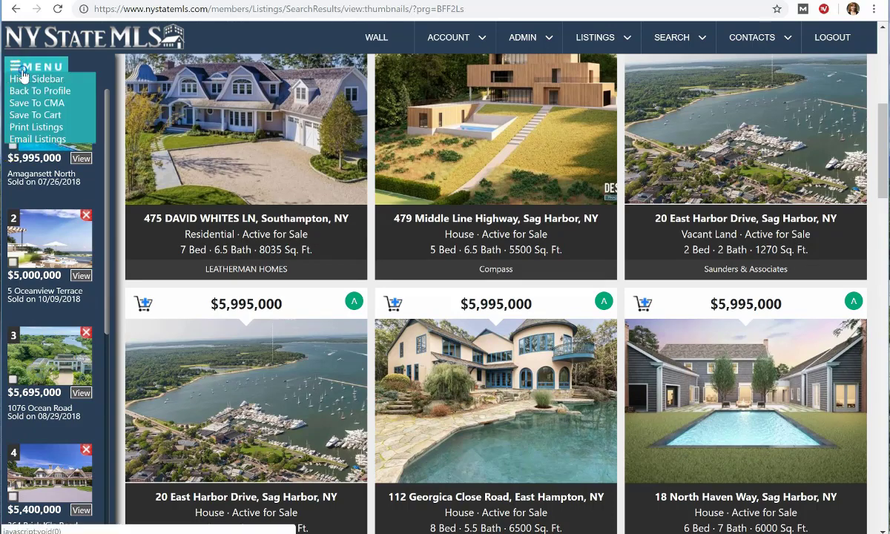
left_click(23, 104)
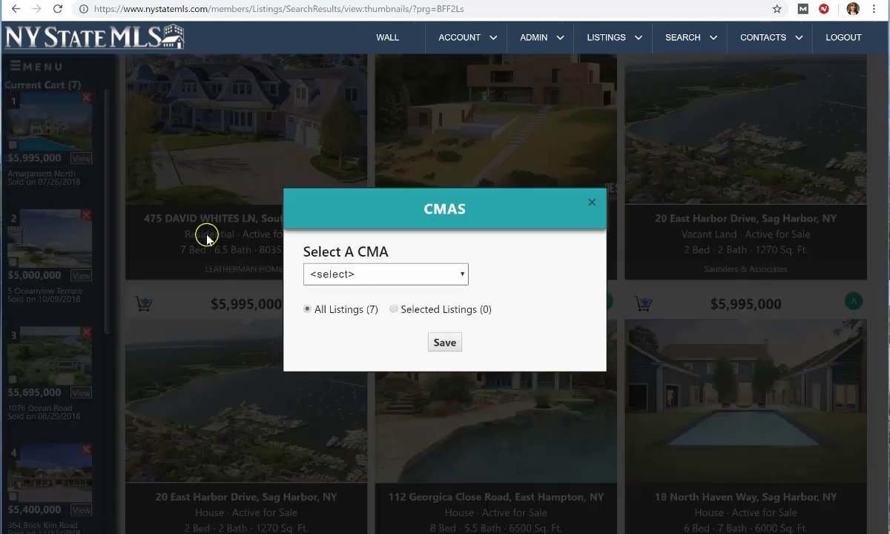
left_click(373, 274)
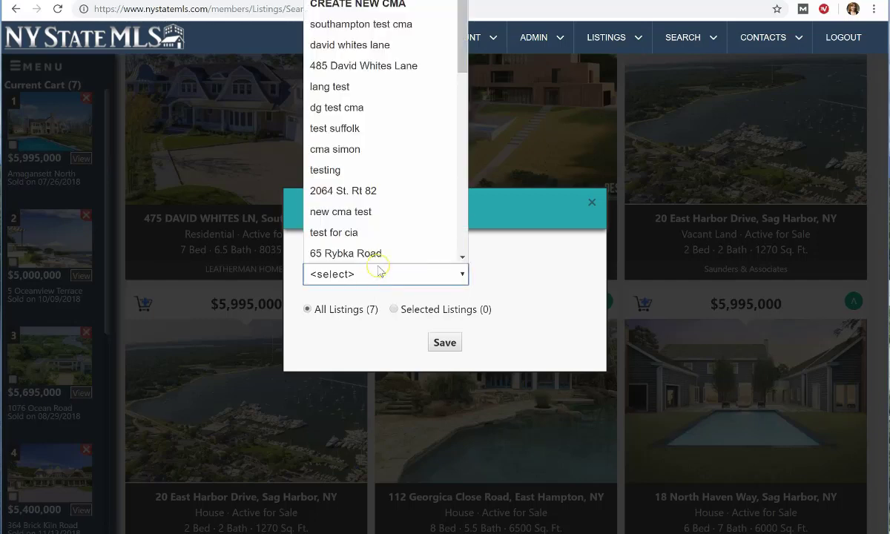
left_click(382, 24)
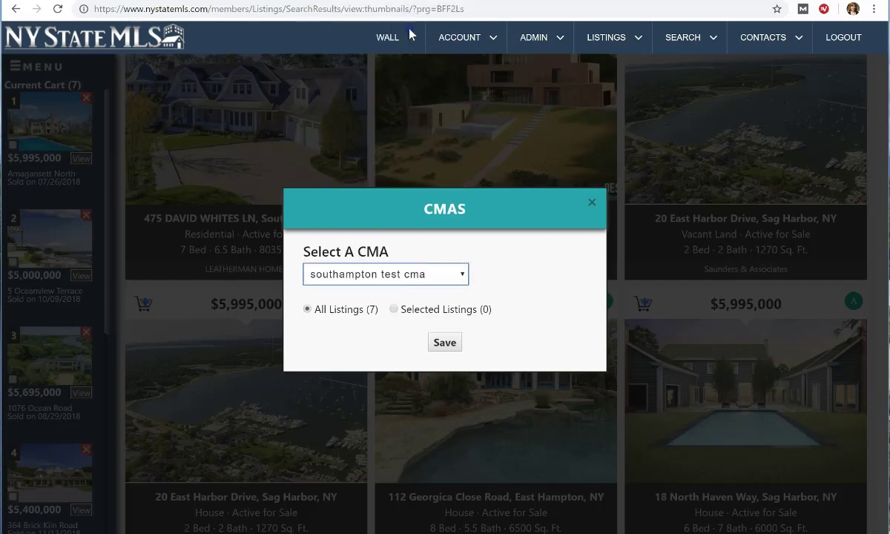
left_click(446, 346)
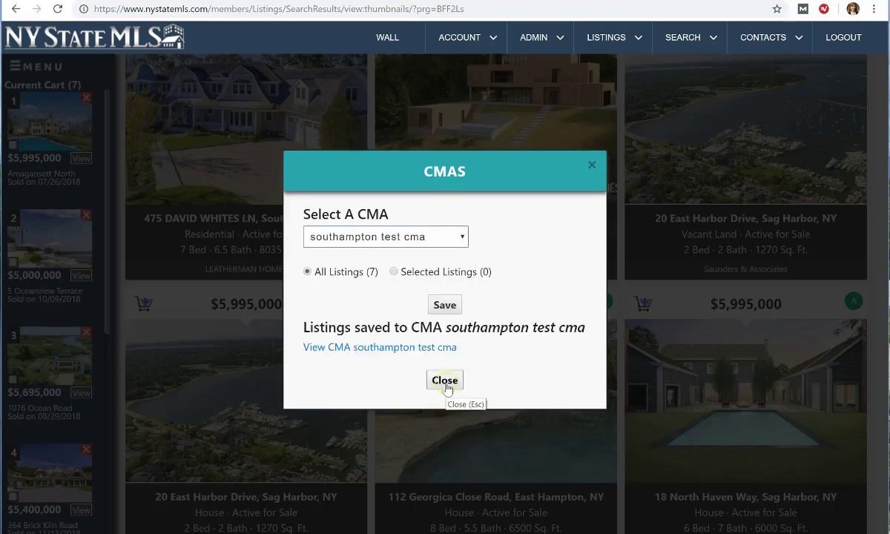
Open the 'southampton test cma' adjustments page and scroll the comps table right
left_click(392, 348)
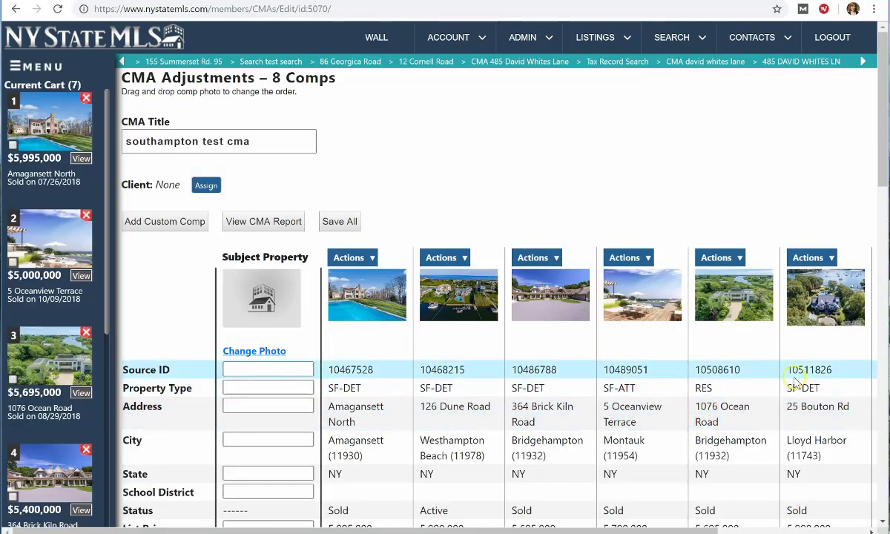
left_click_drag(606, 531, 782, 527)
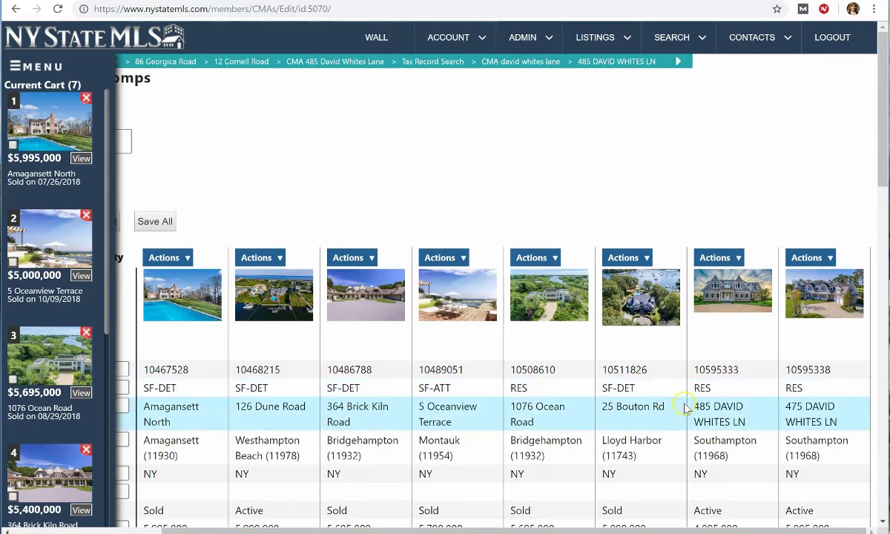
left_click(714, 259)
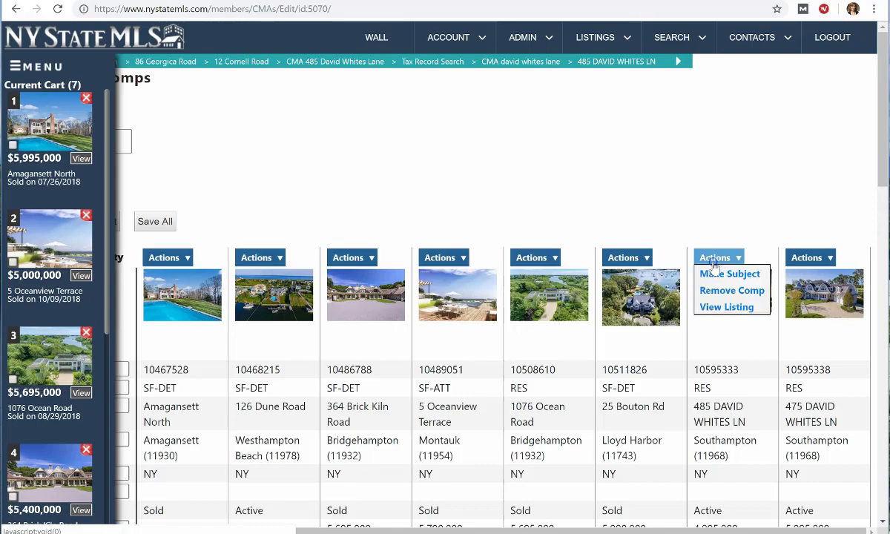
left_click(713, 276)
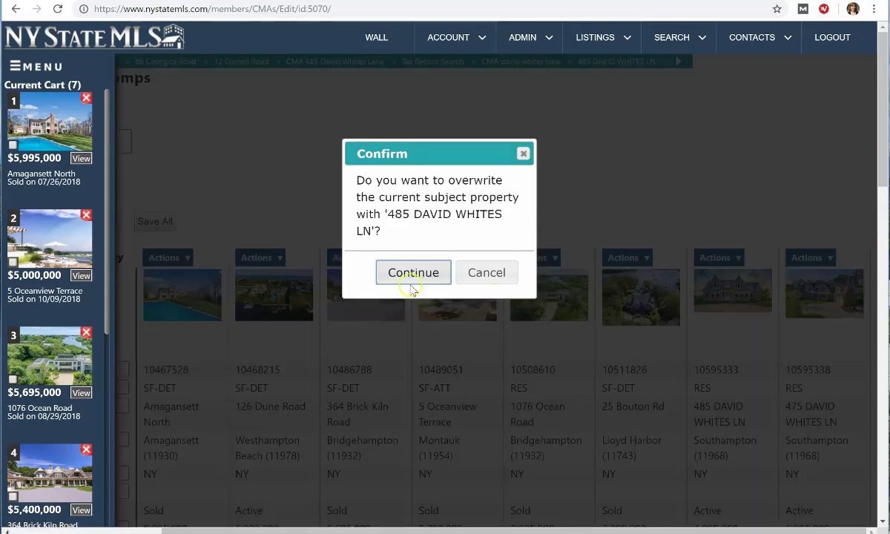
left_click(415, 284)
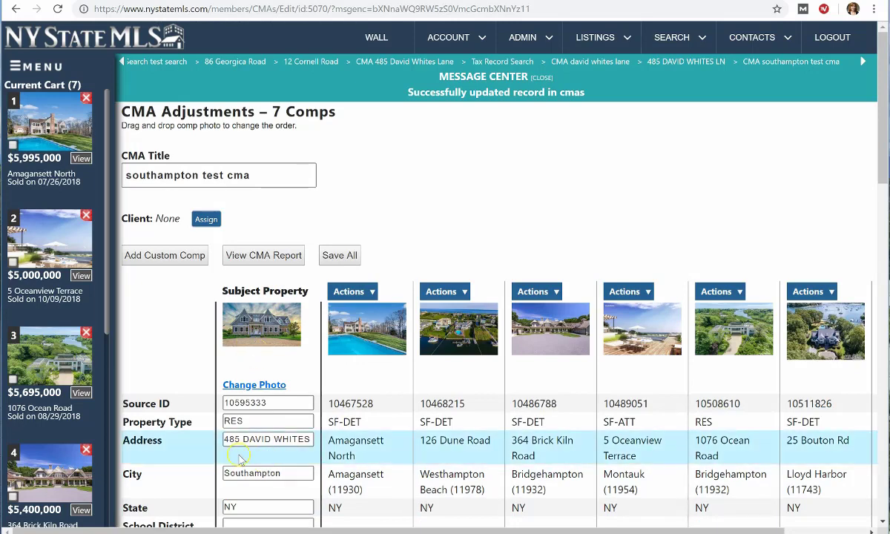
left_click(434, 342)
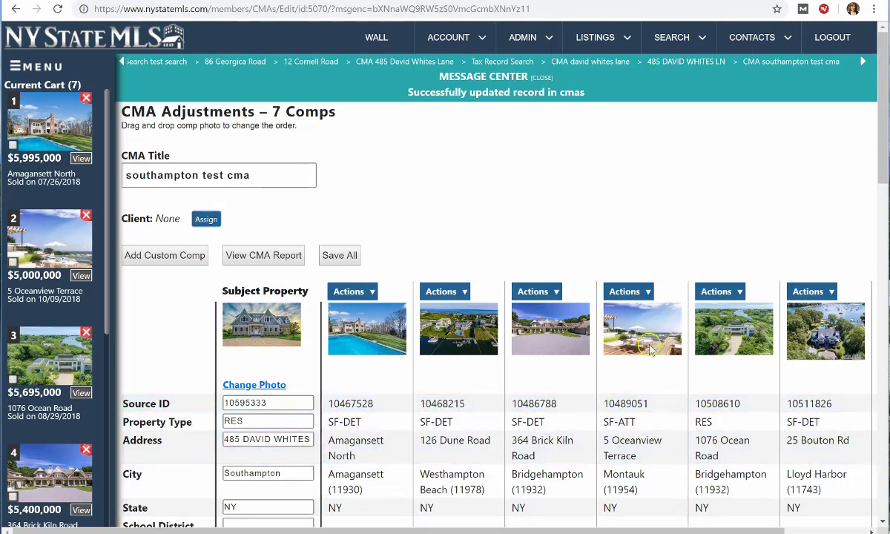
scroll(562, 520, "right", 2)
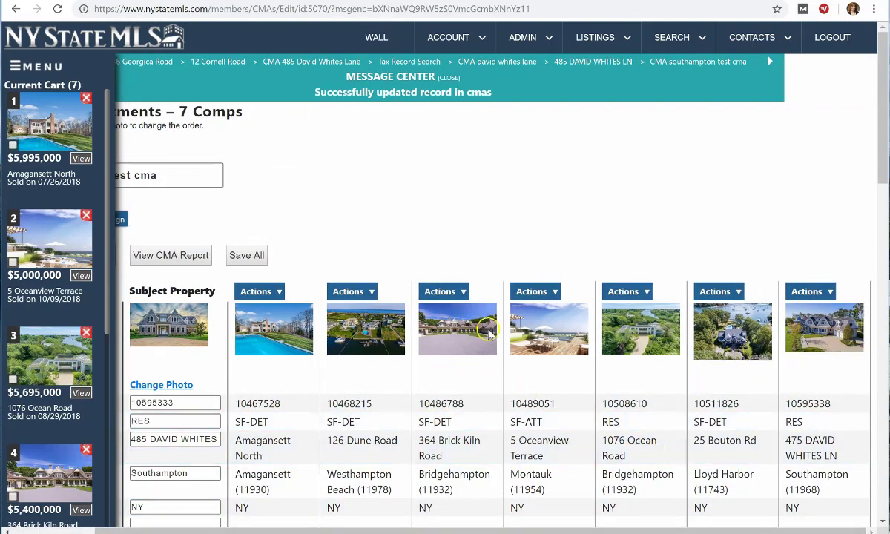
left_click_drag(497, 346, 299, 356)
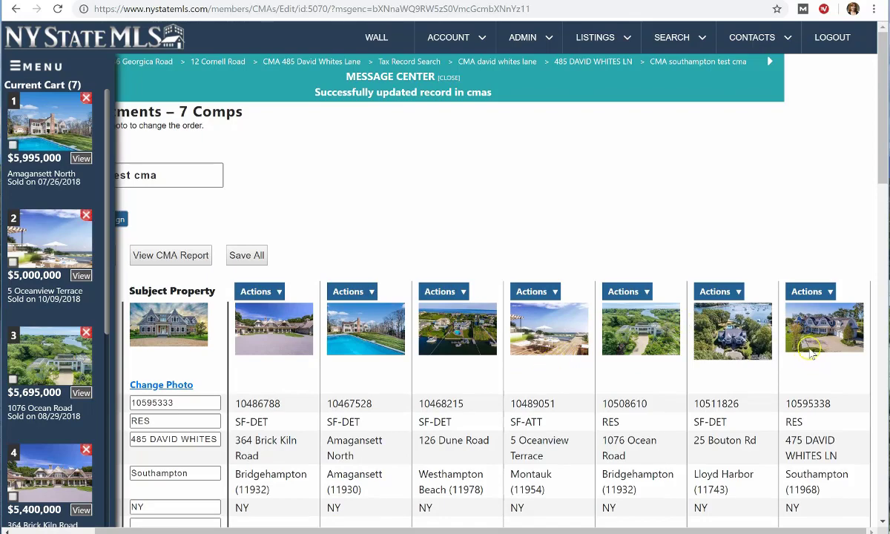
left_click(812, 292)
left_click(819, 324)
left_click(434, 261)
scroll(665, 381, "down", 3)
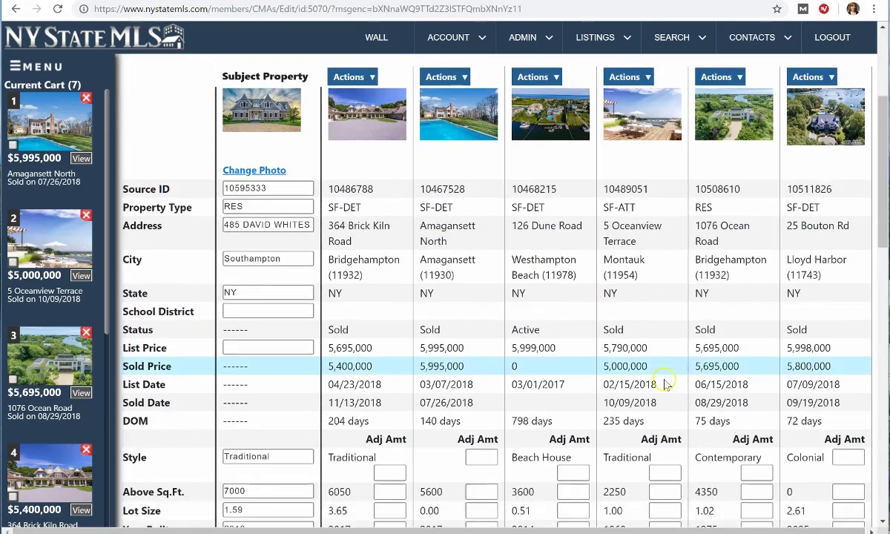
scroll(664, 378, "down", 2)
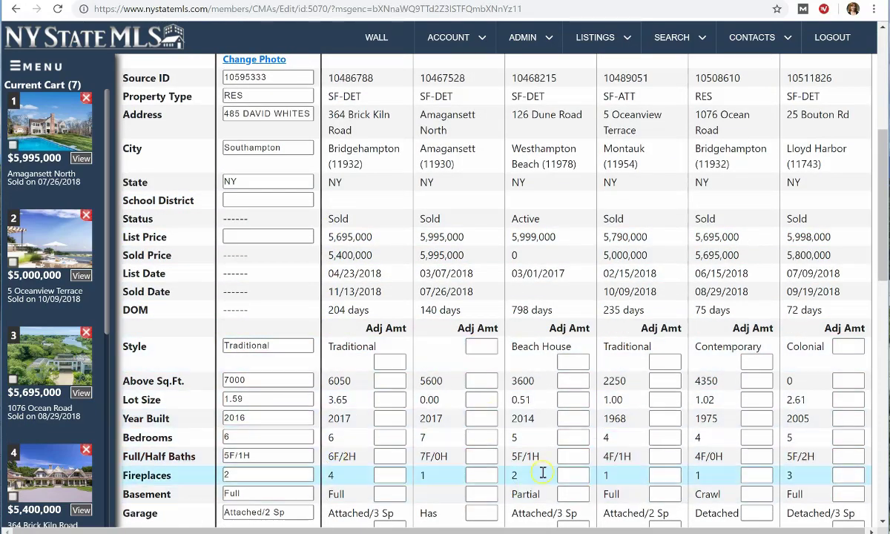
scroll(710, 489, "down", 4)
scroll(709, 490, "up", 3)
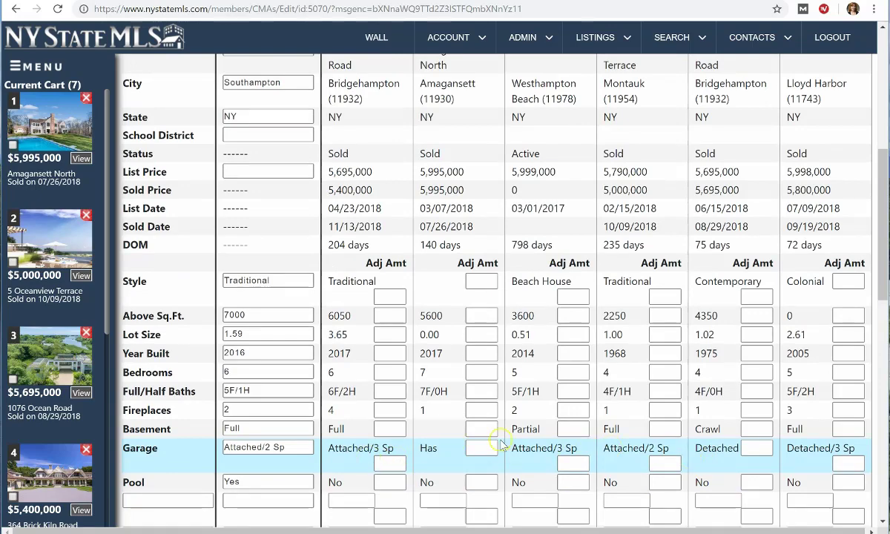
scroll(521, 441, "down", 5)
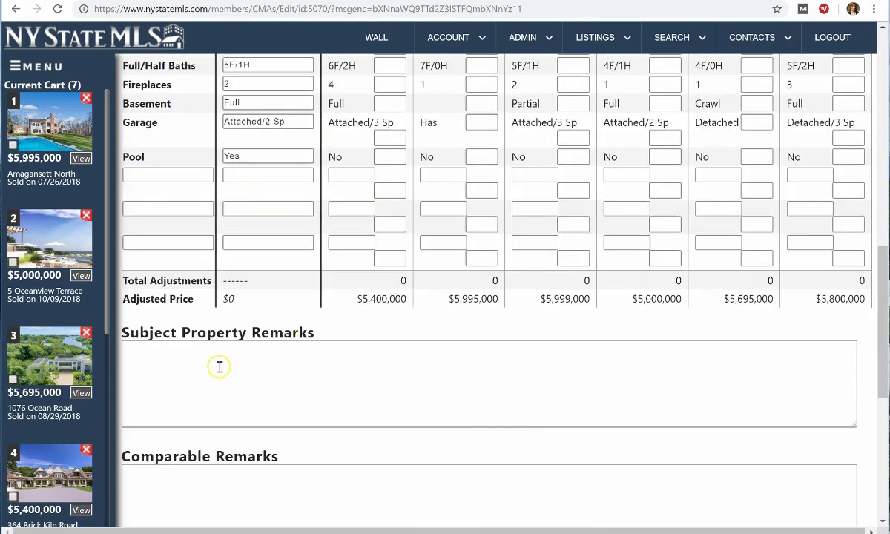
Go through the remarks, market value, list price and reconciliation fields, then Save All
left_click(219, 367)
scroll(231, 367, "down", 2)
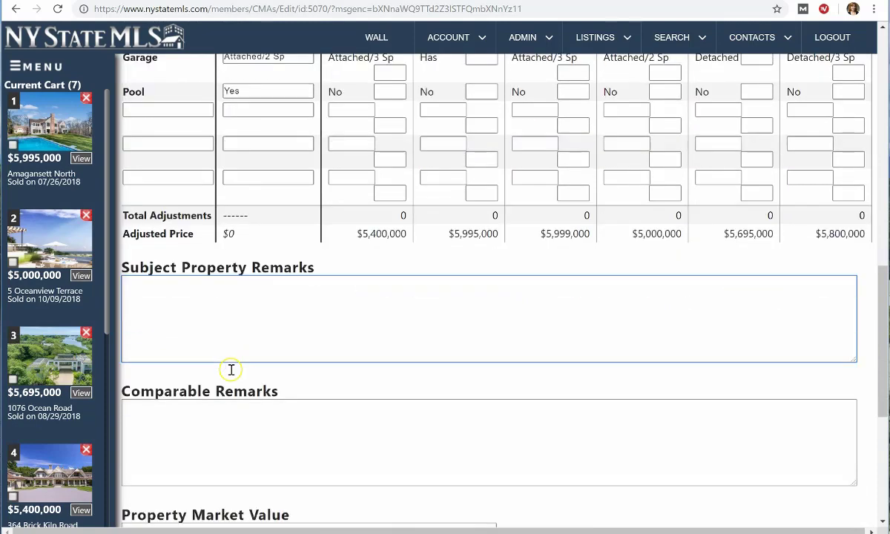
left_click(231, 363)
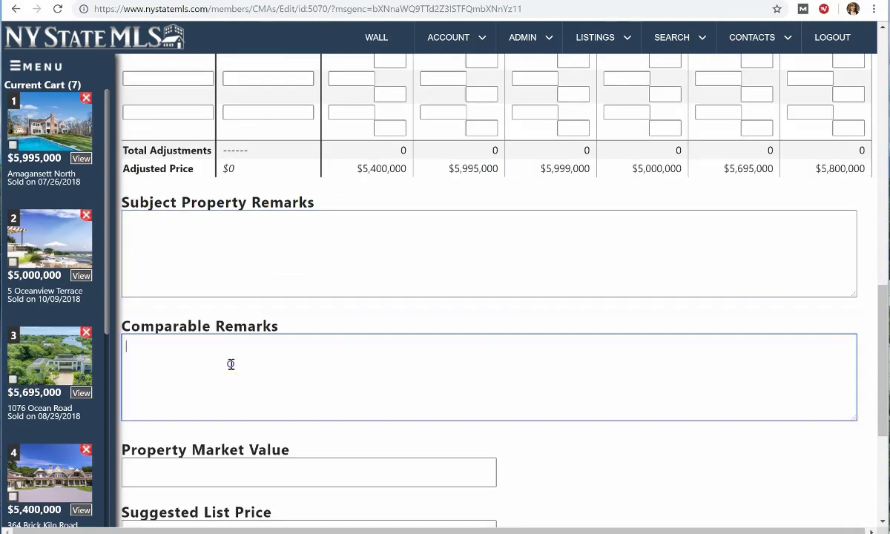
left_click(232, 475)
scroll(255, 466, "down", 2)
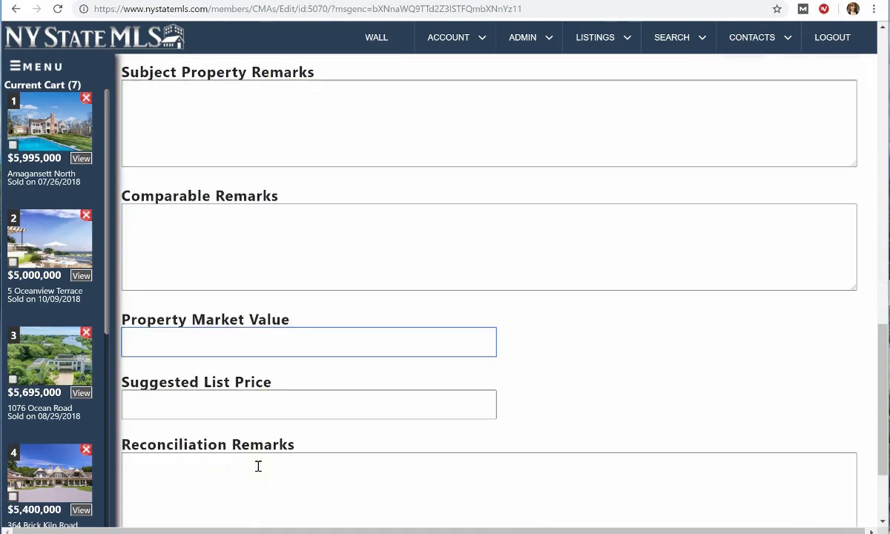
left_click(289, 339)
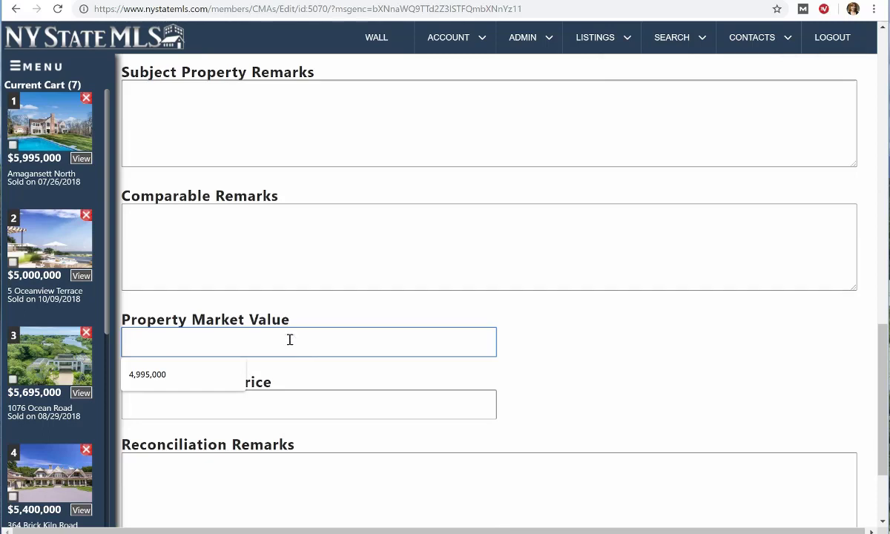
left_click(285, 413)
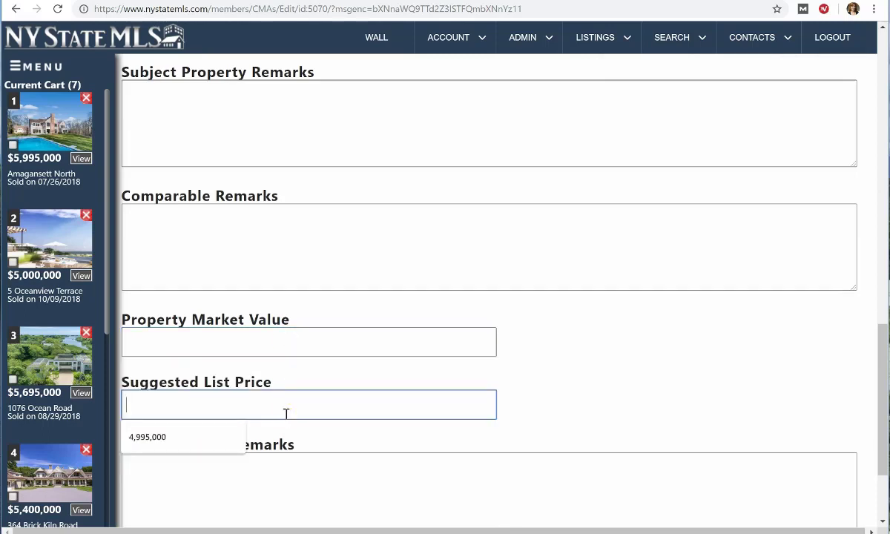
scroll(285, 413, "down", 1)
left_click(281, 427)
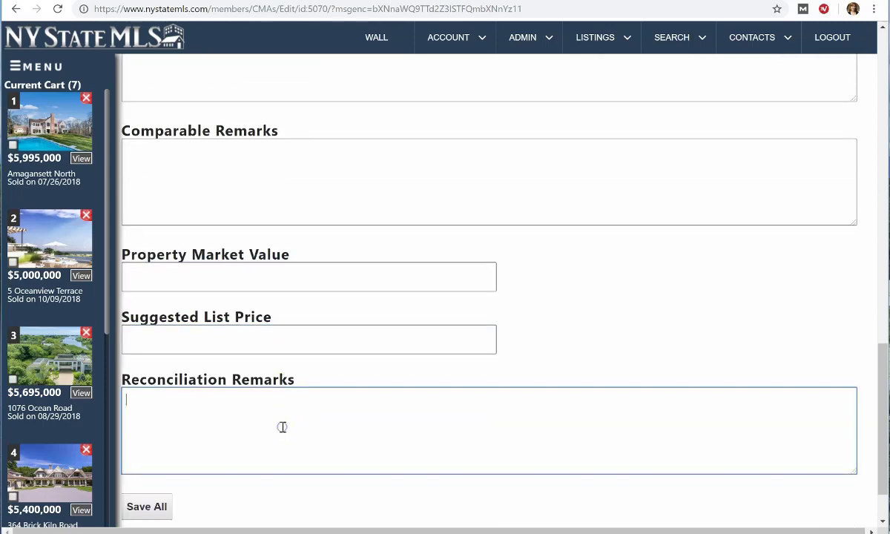
scroll(283, 427, "down", 1)
left_click(163, 451)
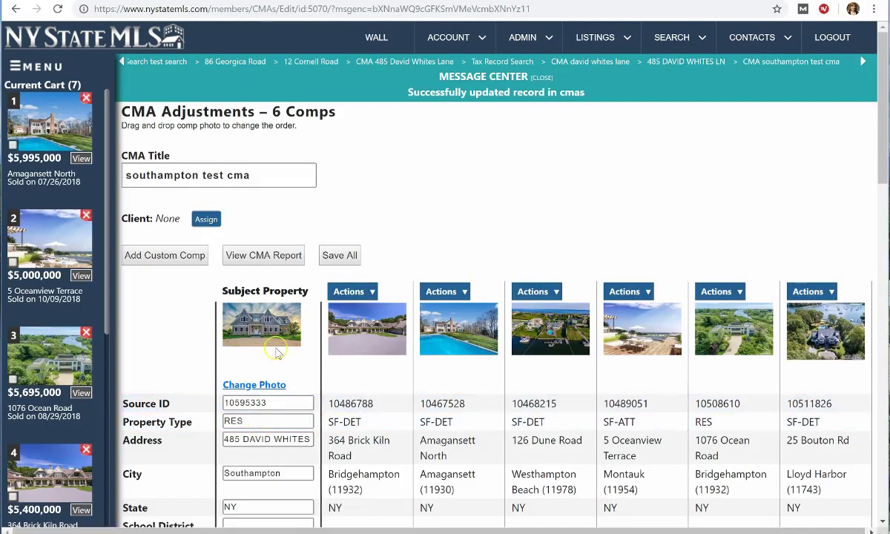
Assign the test contact, found by last-name lookup, as the CMA's client
left_click(206, 219)
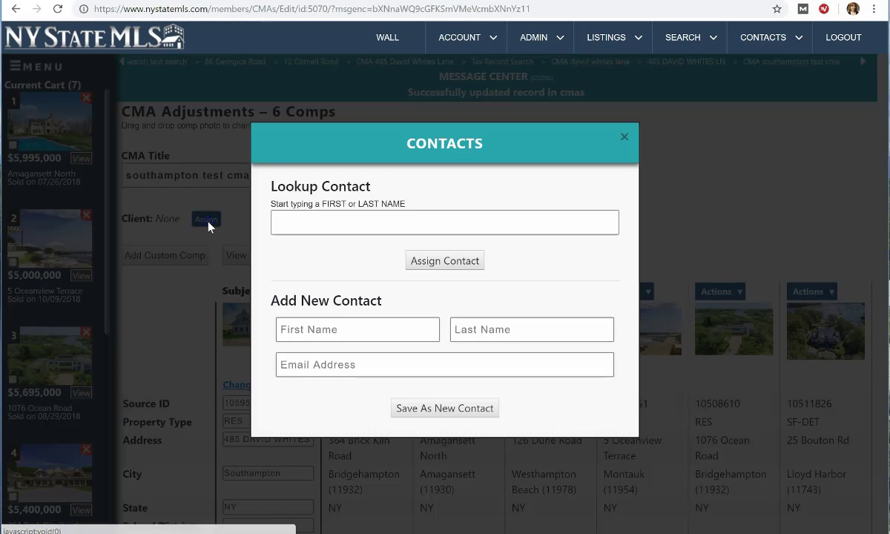
left_click(313, 231)
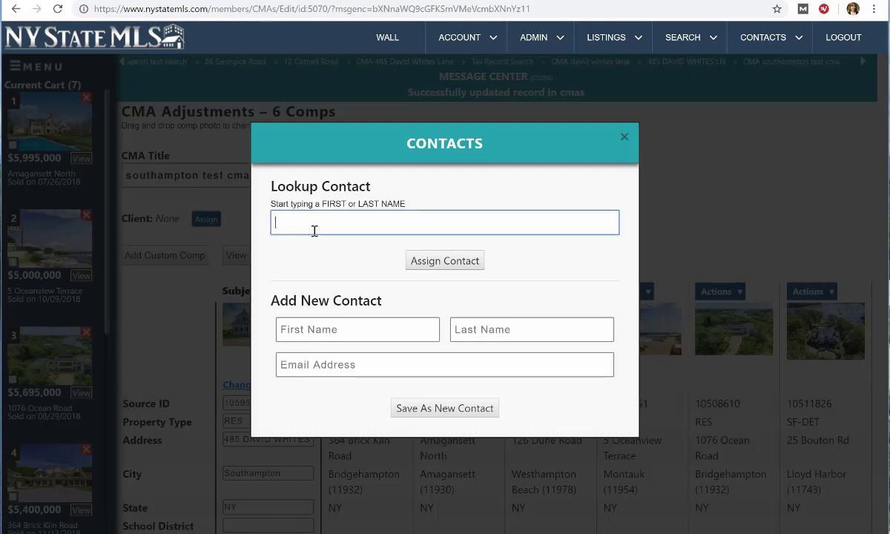
type("tester")
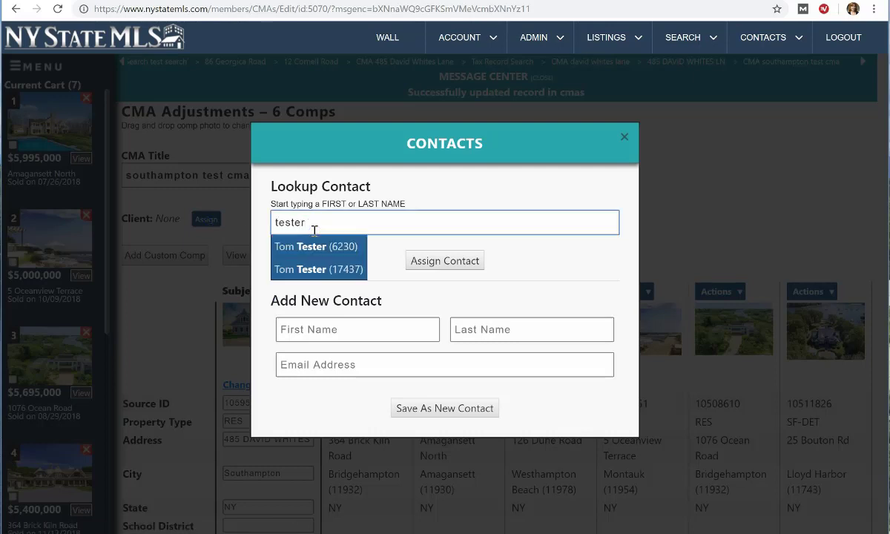
left_click(324, 247)
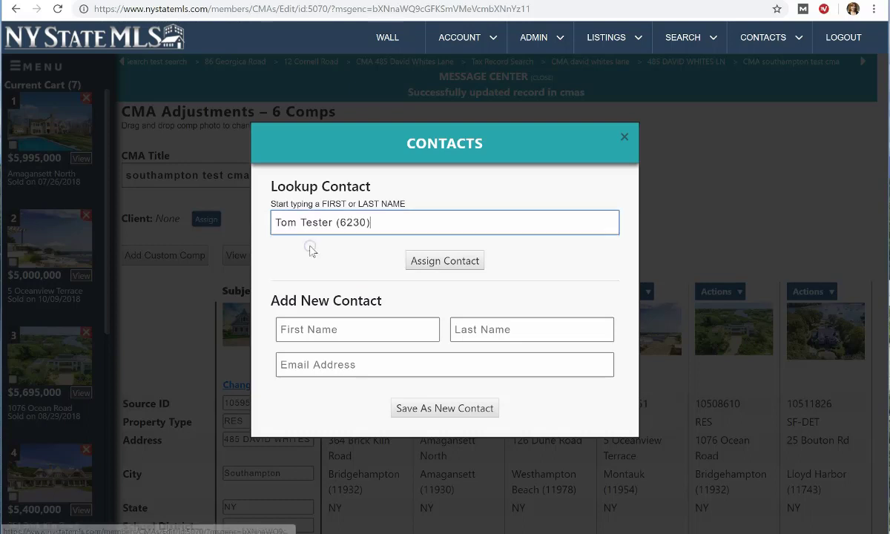
left_click(445, 261)
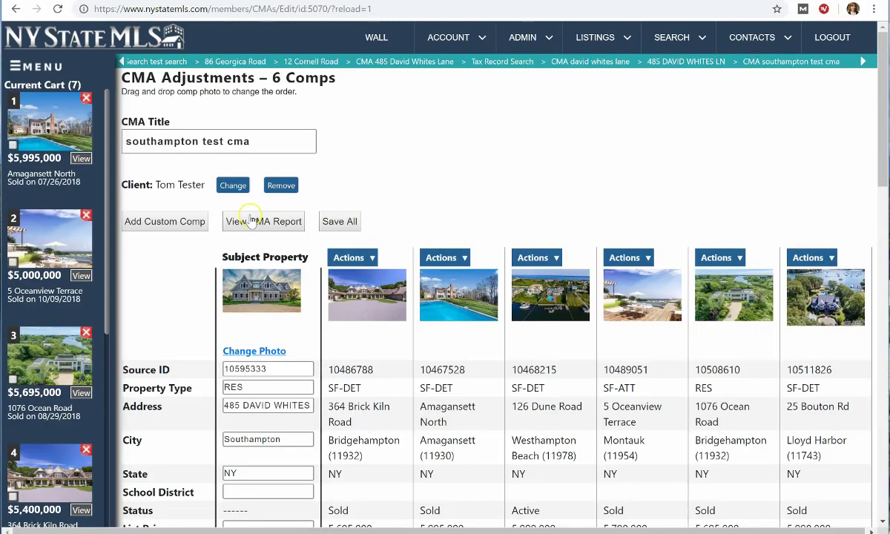
left_click(273, 226)
left_click(264, 221)
scroll(339, 243, "down", 8)
scroll(339, 243, "down", 15)
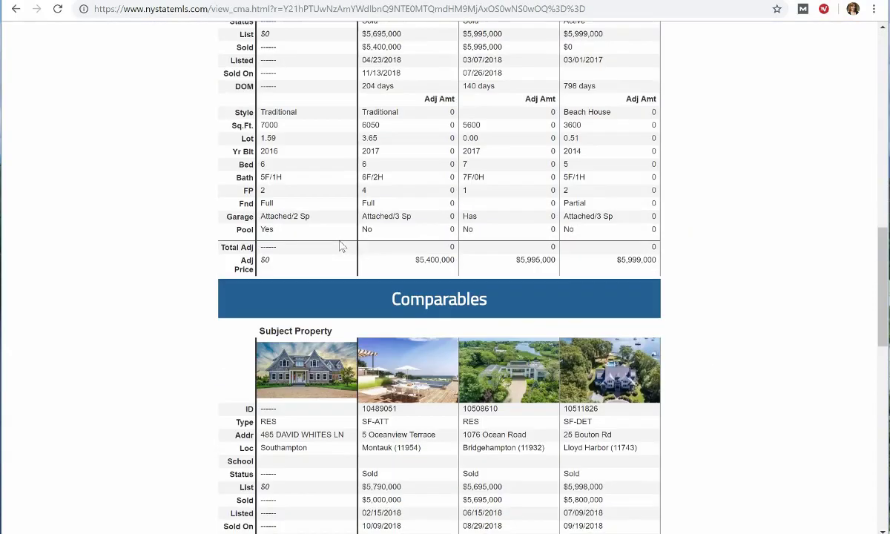
scroll(338, 243, "down", 3)
scroll(340, 245, "up", 7)
scroll(340, 246, "up", 10)
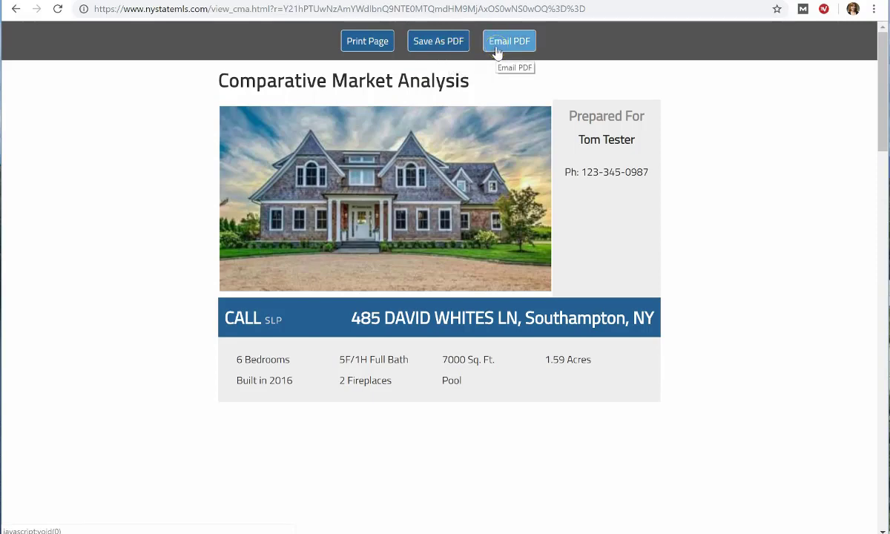
left_click(16, 10)
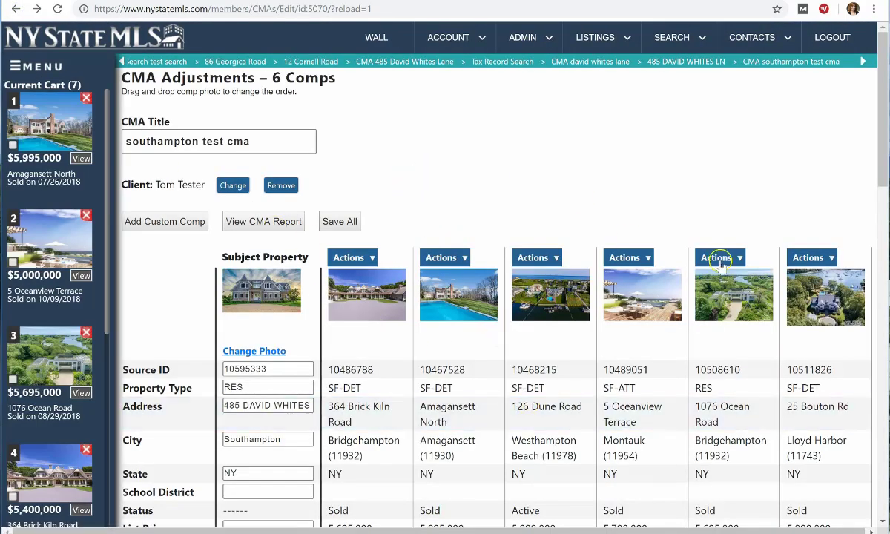
Search My Contacts for the test contact by first and last name
mouse_move(717, 41)
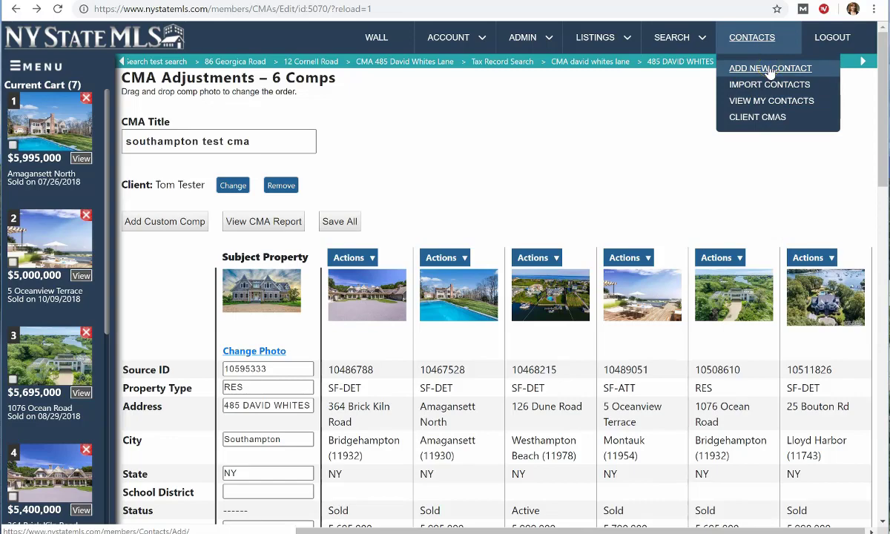
left_click(709, 98)
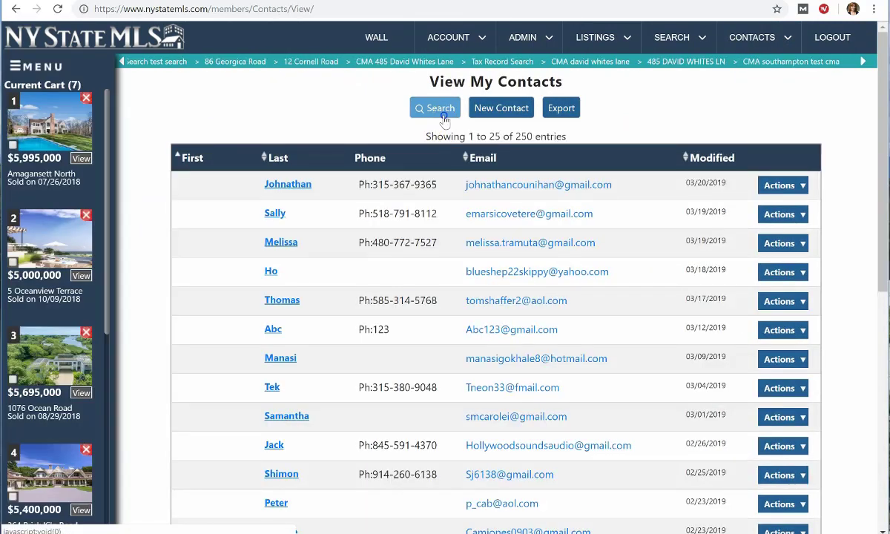
left_click(433, 108)
left_click(300, 148)
type("tom")
key("Tab")
type("tester")
left_click(490, 220)
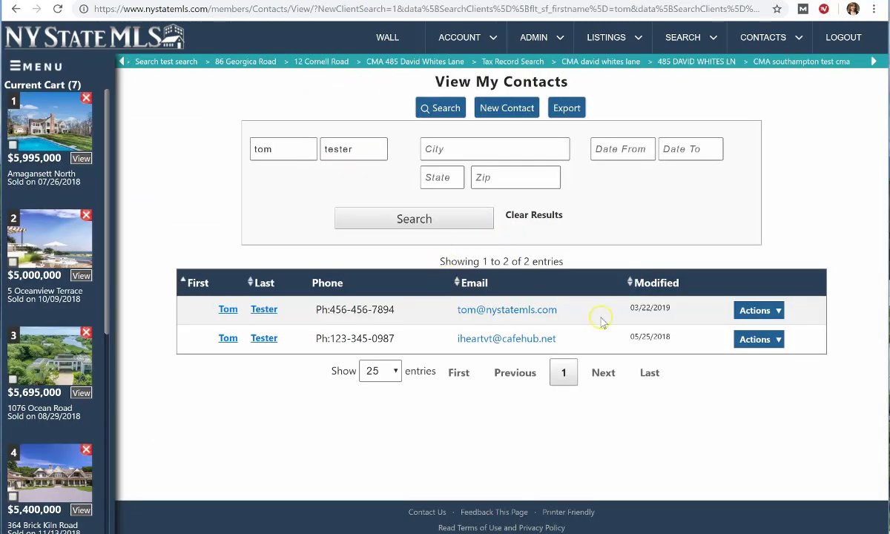
From the matching contact's CMAs, choose Edit on 'southampton cma sample'
left_click(760, 310)
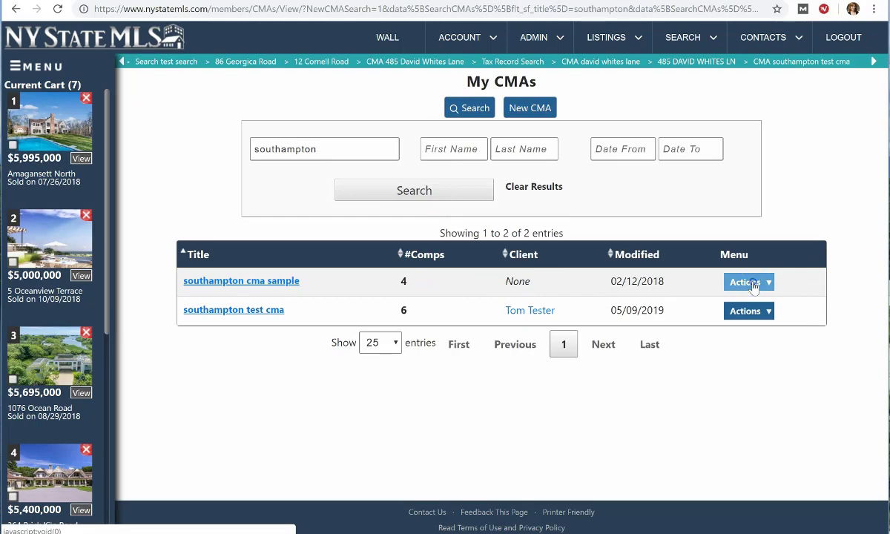
left_click(751, 283)
left_click(740, 296)
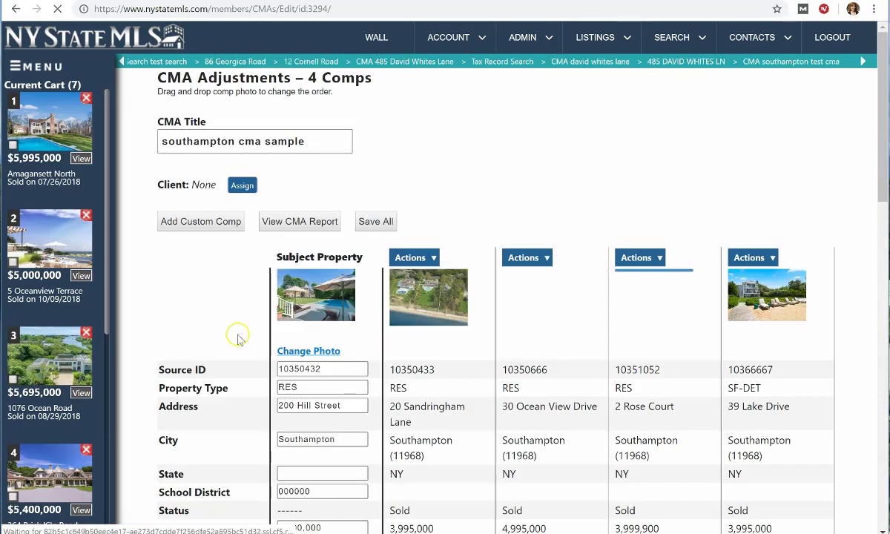